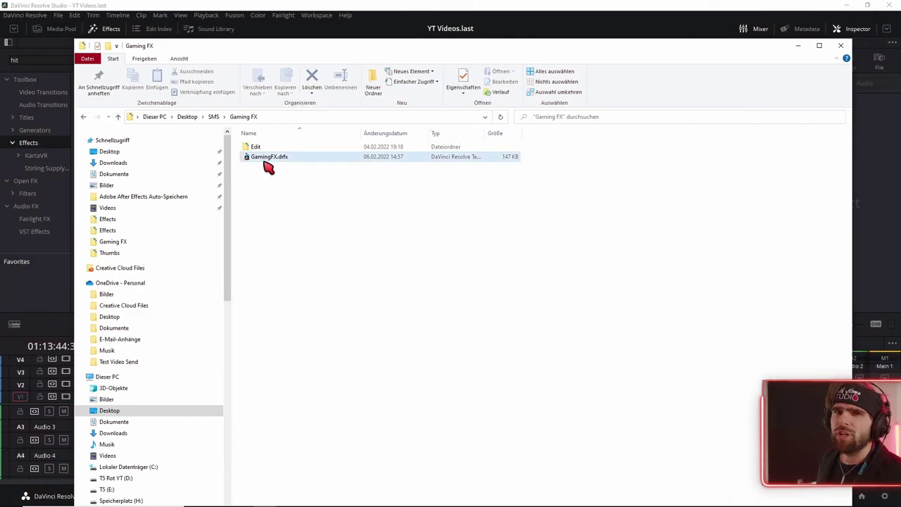
Step: Drop GamingFX.drfx from the Gaming FX folder onto the Resolve window to install it
click(265, 163)
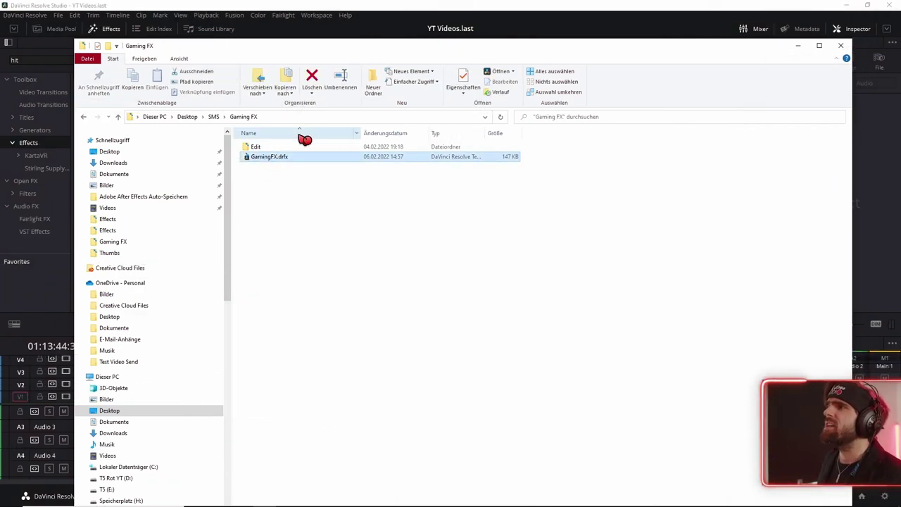
drag(373, 5, 374, 6)
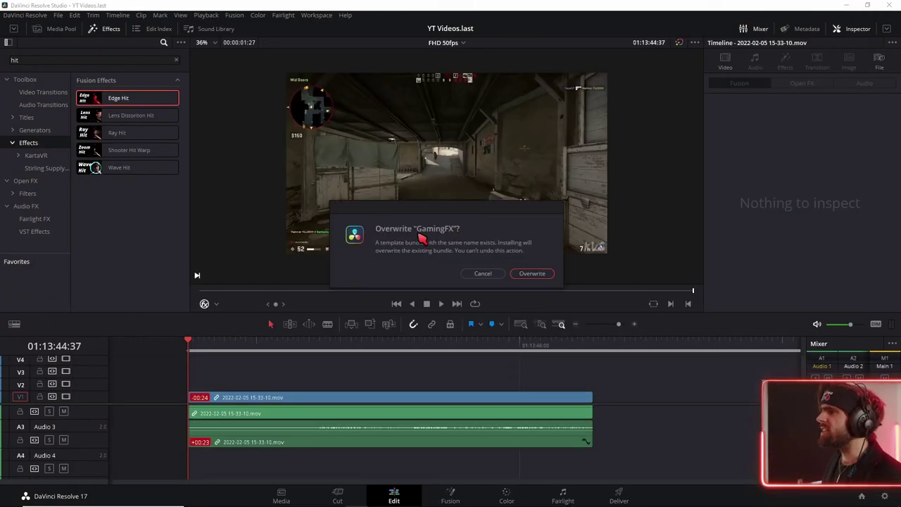
Step: Overwrite the existing GamingFX bundle, then search the Effects library for 'Ring' and then 'FLA'
click(534, 278)
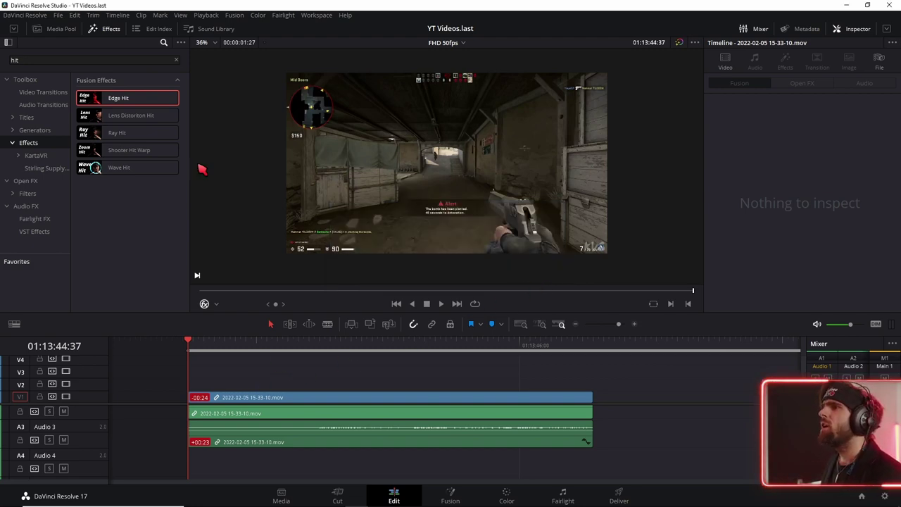
click(38, 60)
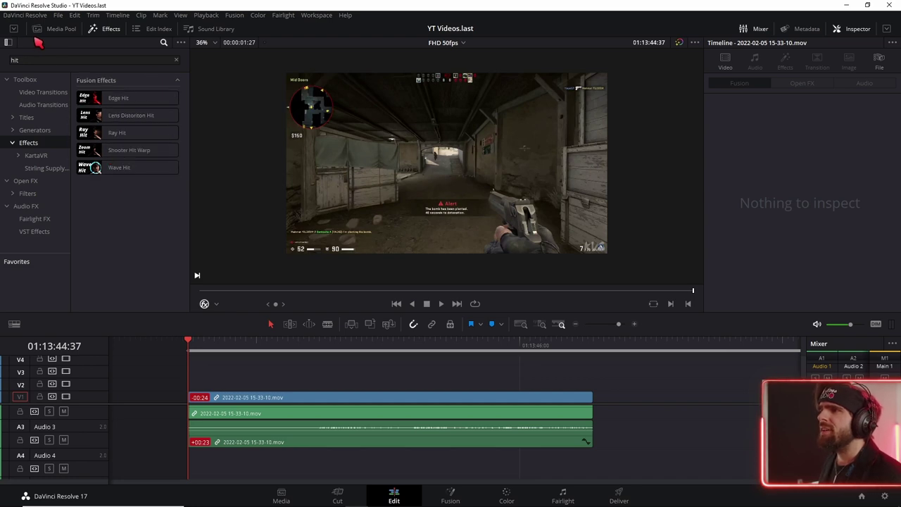
key(BackSpace)
key(BackSpace)
key(BackSpace)
text(Ring)
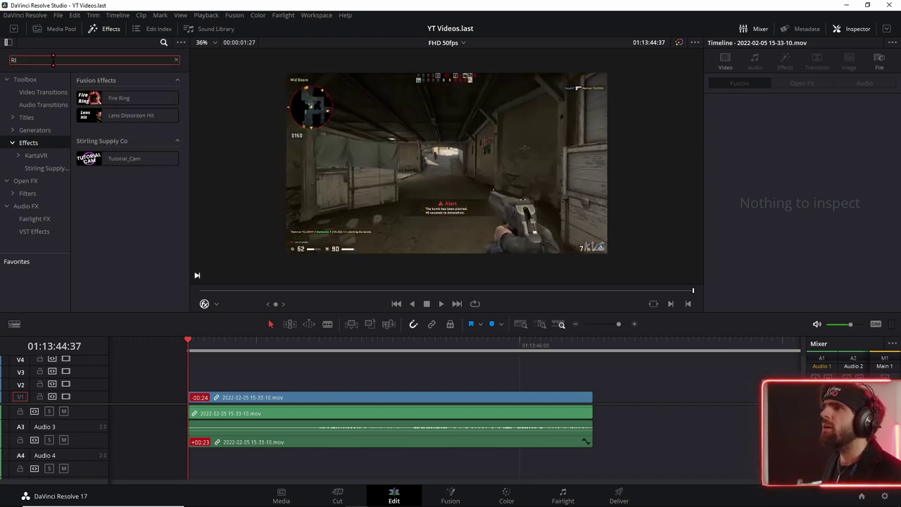
key(BackSpace)
key(BackSpace)
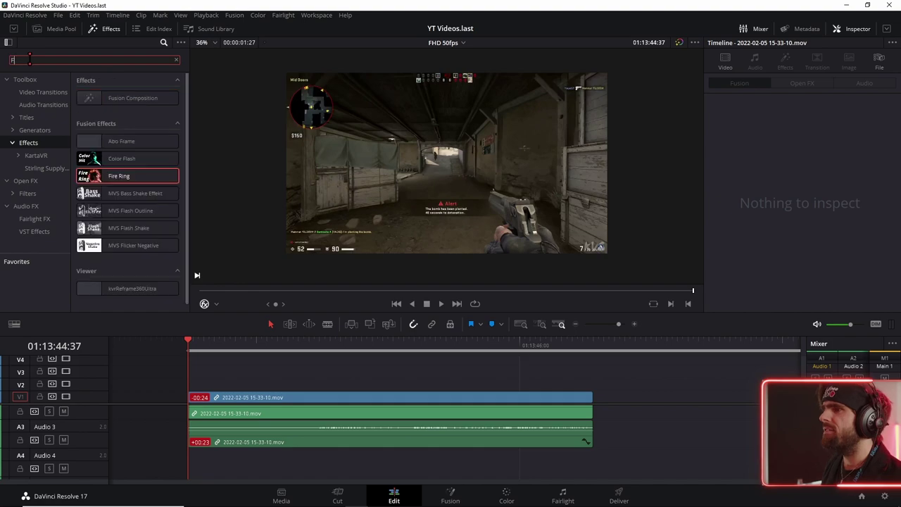
text(FLA)
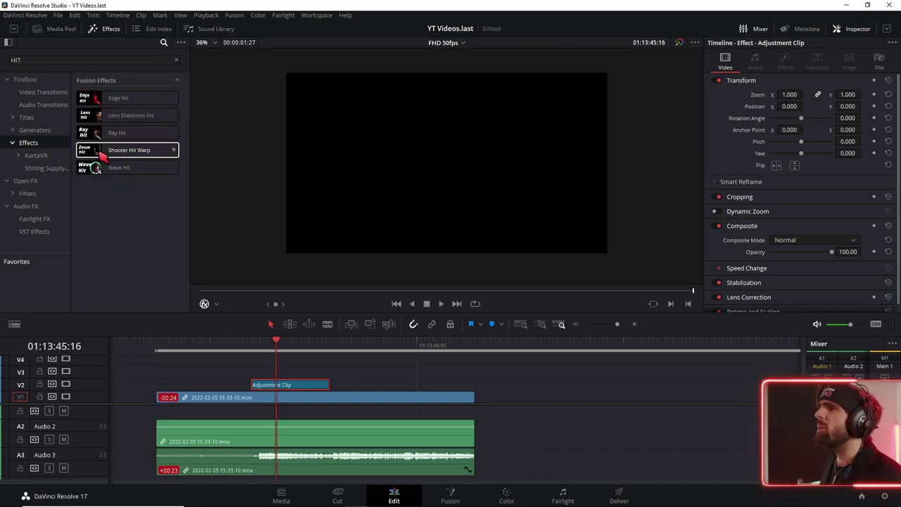
Step: Apply Shooter Hit Warp to the Adjustment Clip and preview the warp from the hit moment
drag(95, 156, 262, 381)
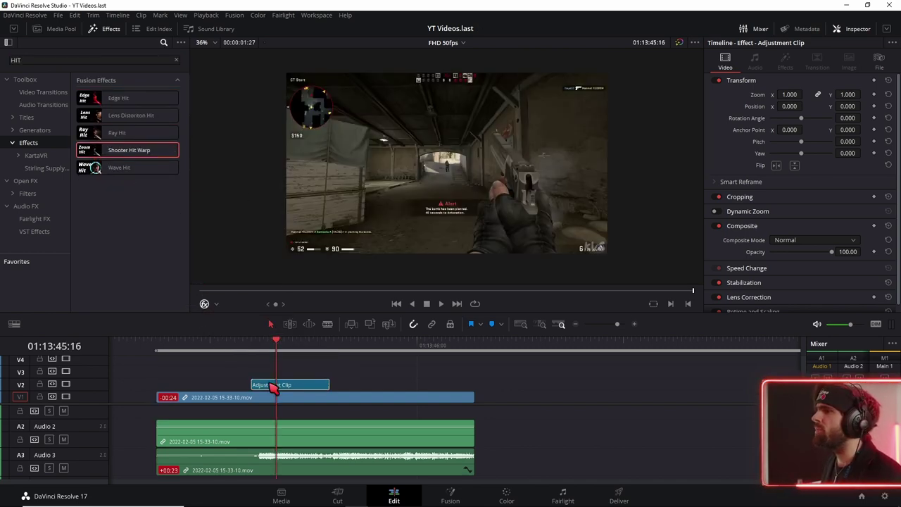
click(249, 346)
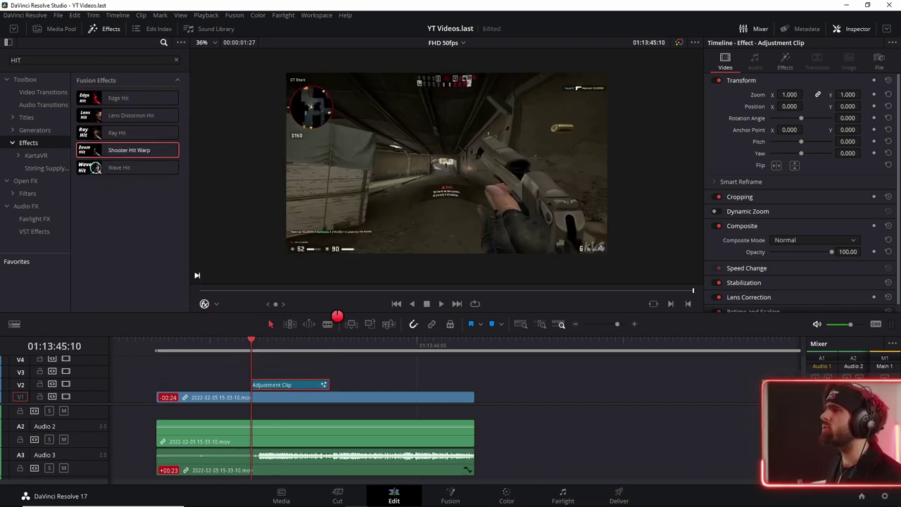
drag(252, 346, 246, 346)
click(270, 354)
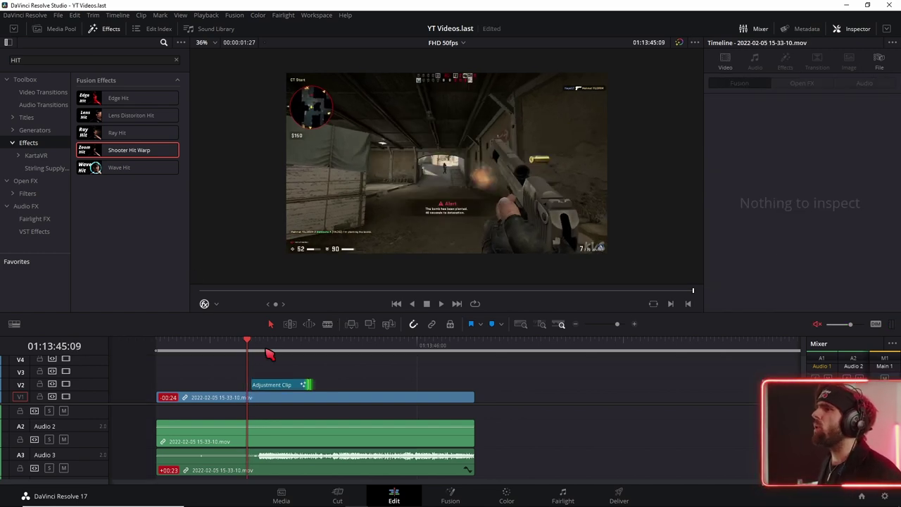
key(space)
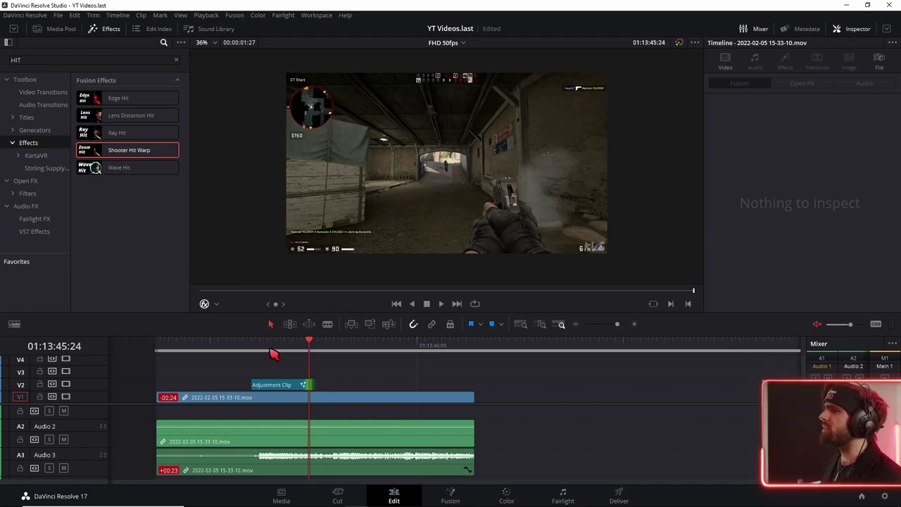
click(252, 345)
click(281, 386)
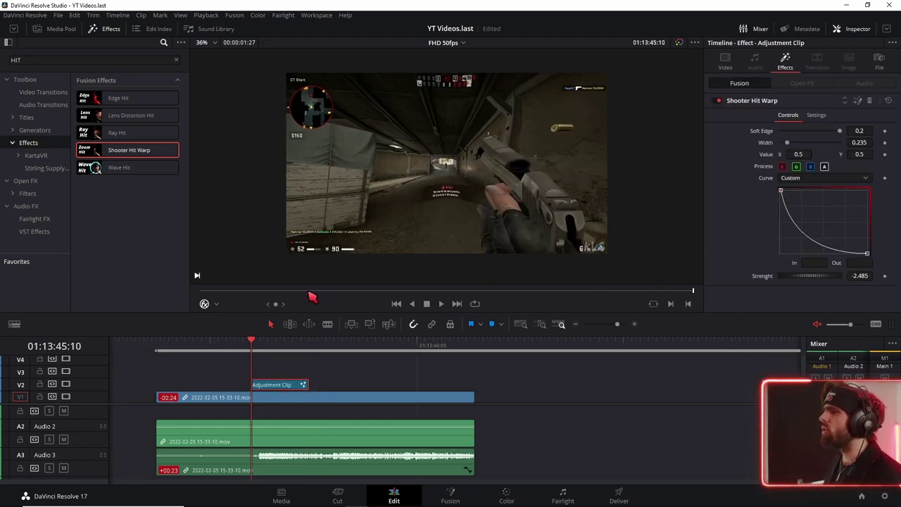
key(space)
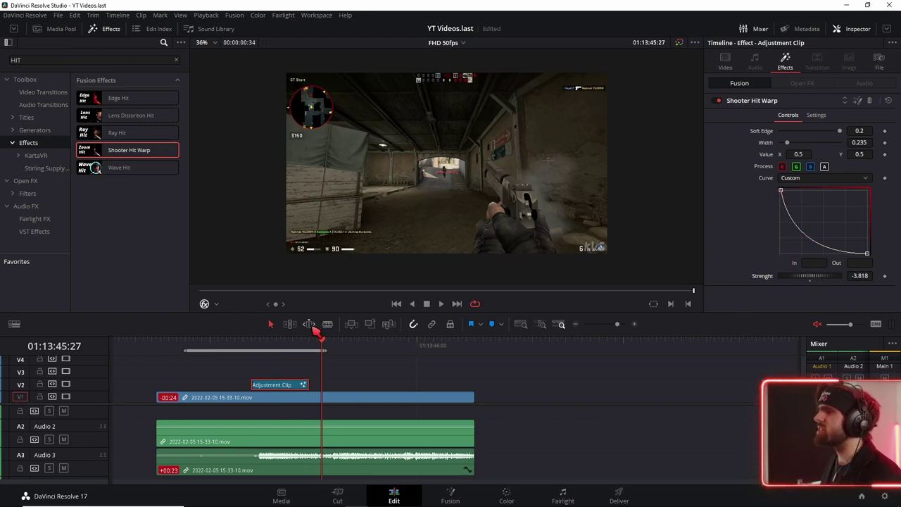
key(space)
Step: Set the warp Strength to -5.644, check it in playback, and add Ray Hit to the clip
drag(824, 283, 765, 276)
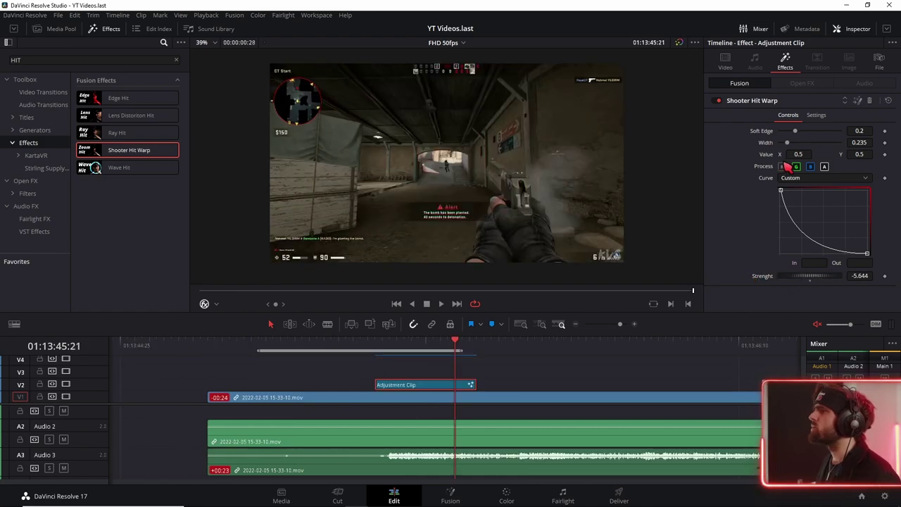
key(space)
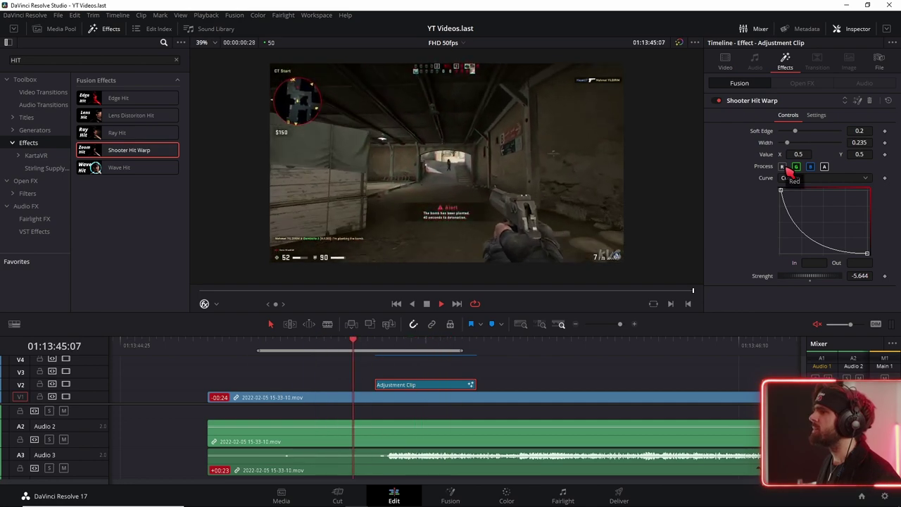
key(space)
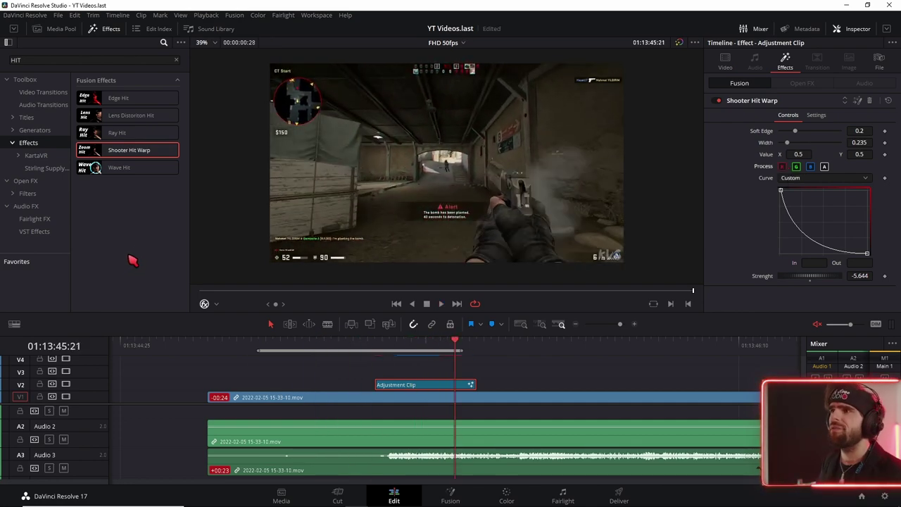
drag(132, 138, 432, 394)
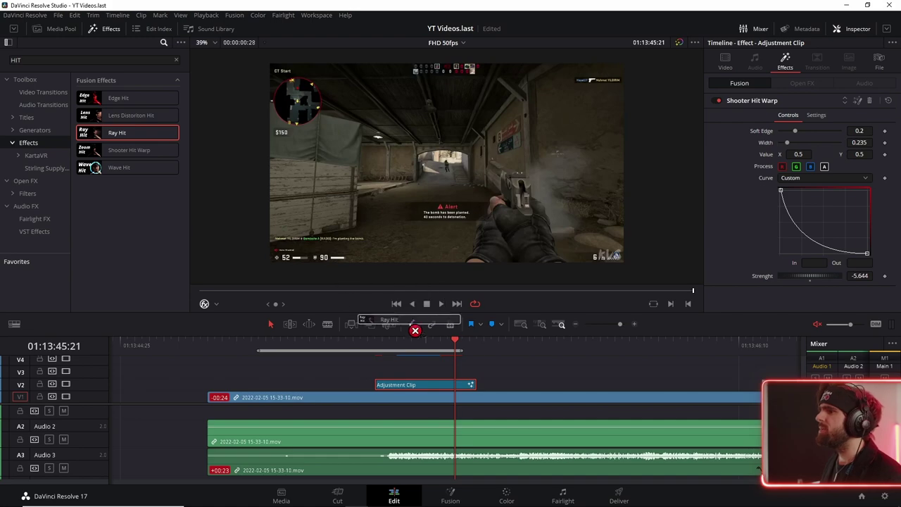
Step: Collapse Shooter Hit Warp and lower the Ray Hit Threshold to 0.433
click(793, 102)
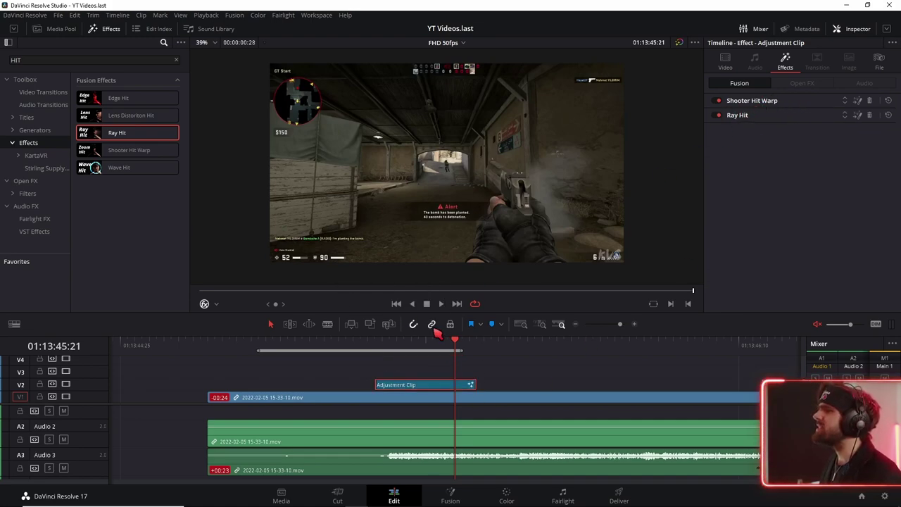
click(376, 345)
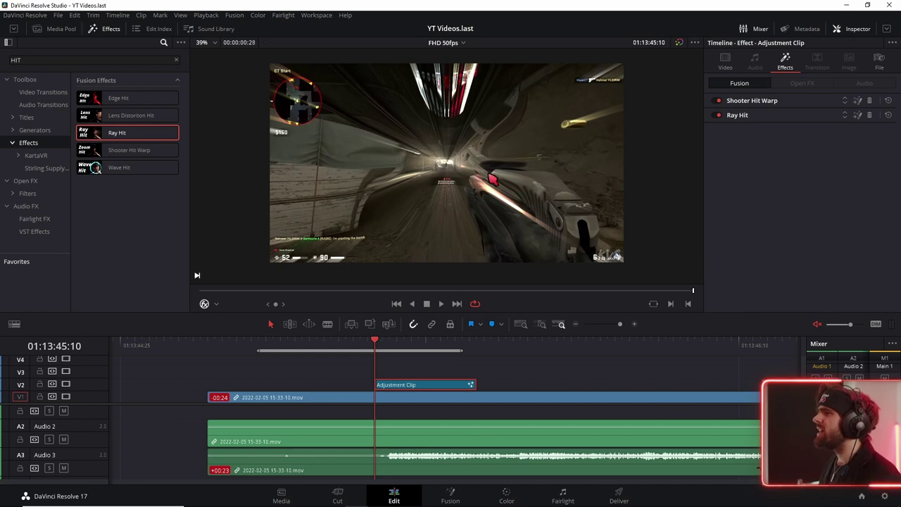
click(770, 116)
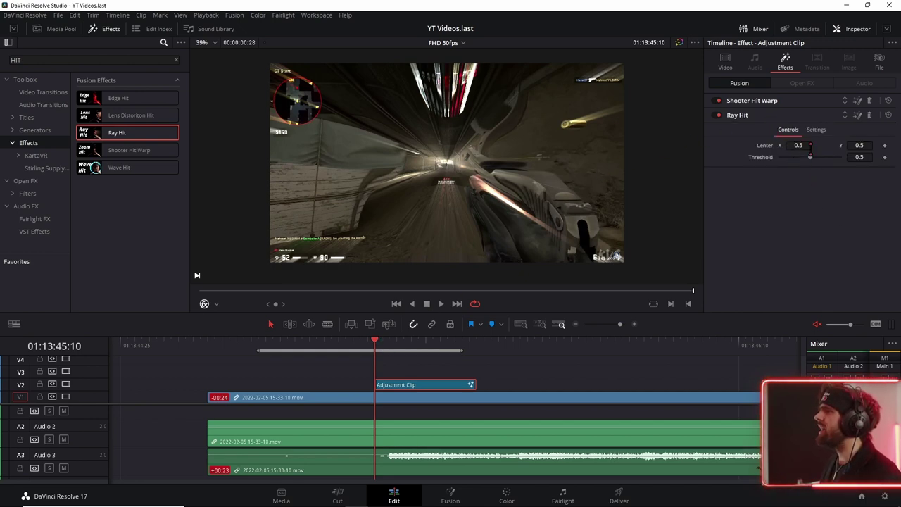
drag(811, 158, 813, 161)
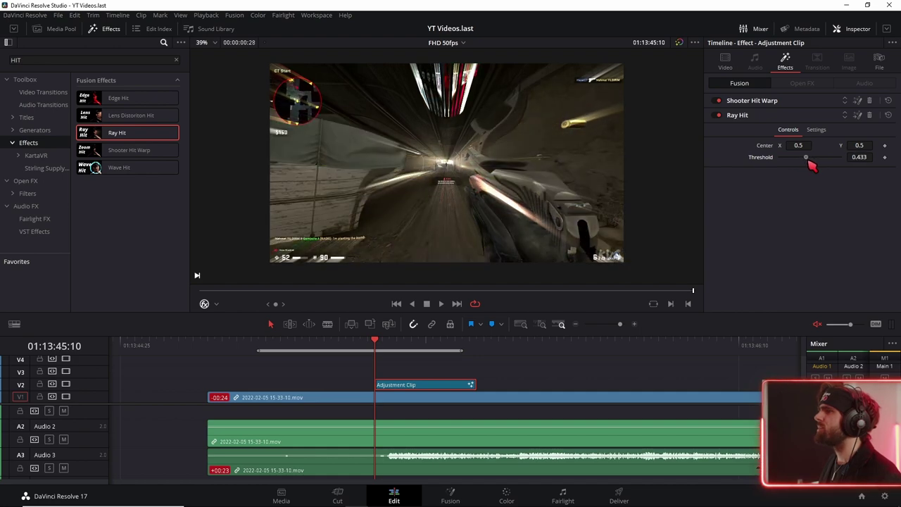
Step: Add Wave Hit to the Adjustment Clip and loop playback to preview all three effects
scroll(299, 343, down, 2)
mouse_move(111, 169)
mouse_down()
mouse_move(302, 350)
mouse_move(321, 385)
mouse_up()
scroll(584, 342, up, 1)
key(space)
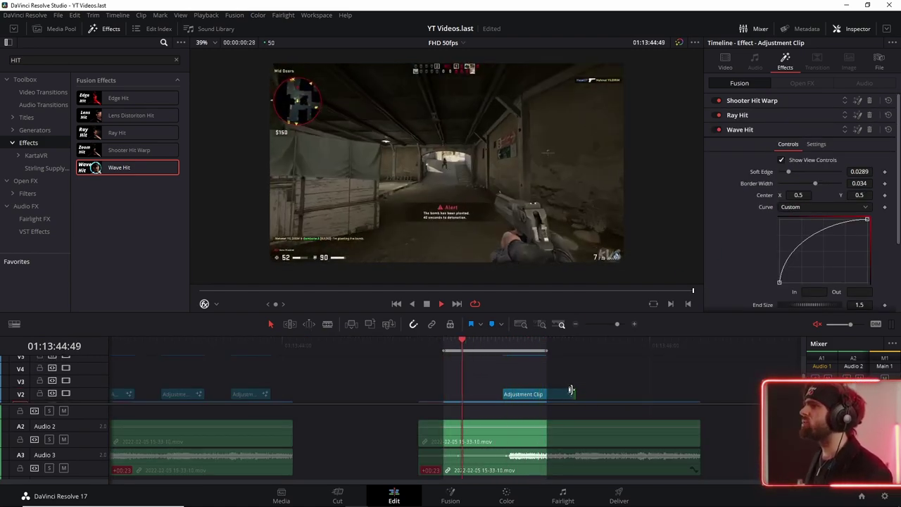
Step: Move Wave Hit above Ray Hit, extend the adjustment clip, and preview the hit effects
drag(746, 130, 763, 116)
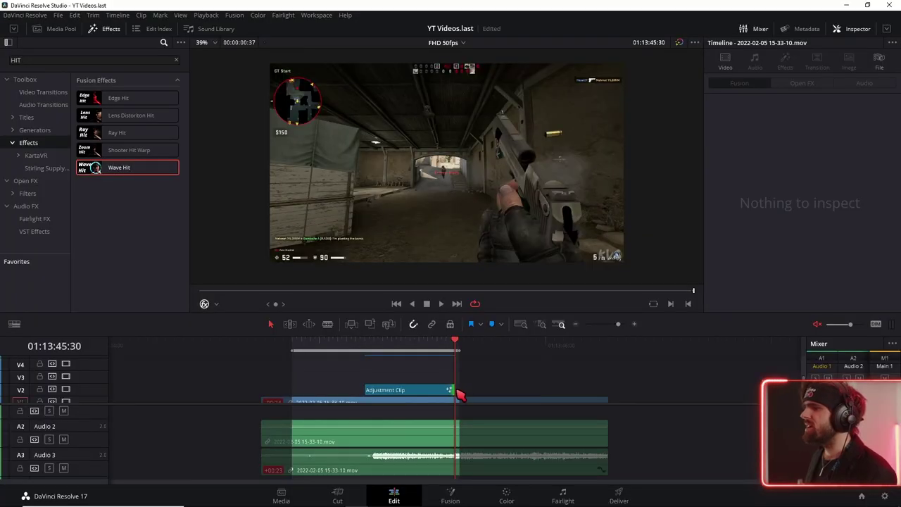
drag(454, 390, 539, 391)
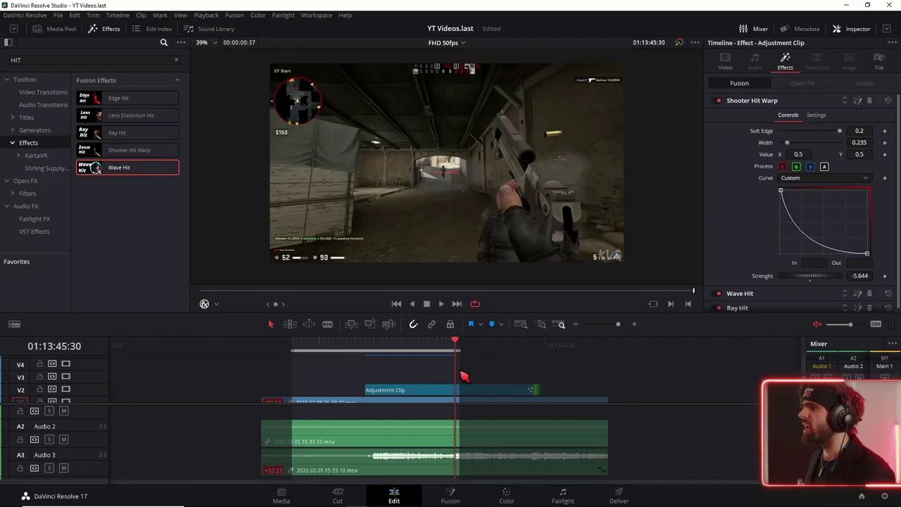
key(space)
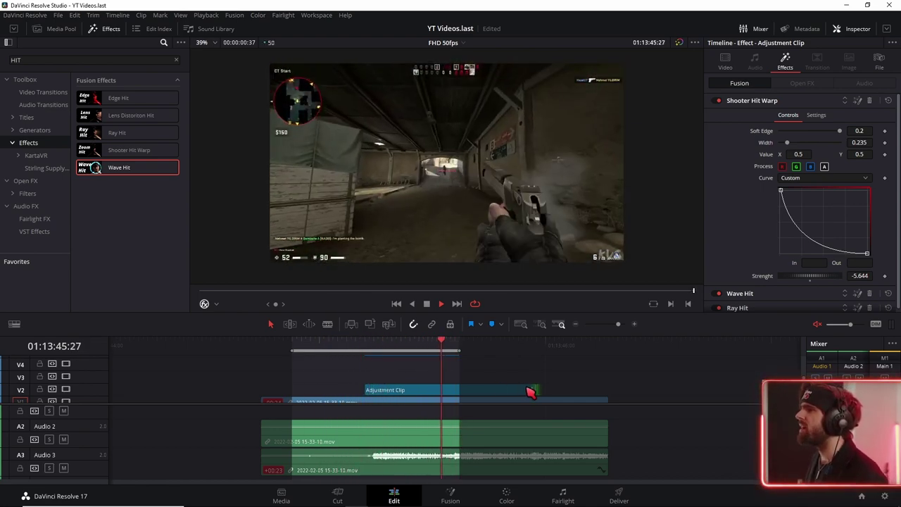
Step: Delete Shooter Hit Warp, Wave Hit and Ray Hit from the adjustment clip, then apply Edge Hit
click(530, 391)
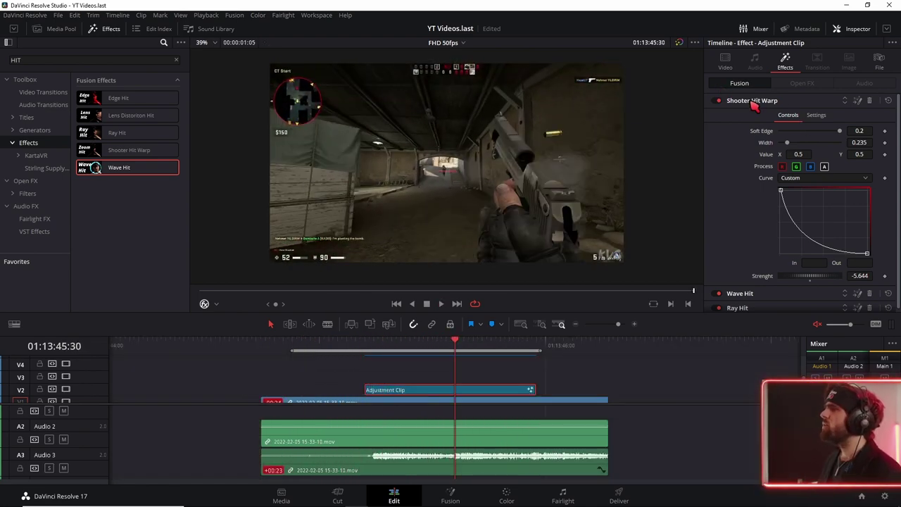
click(870, 101)
click(871, 101)
click(871, 100)
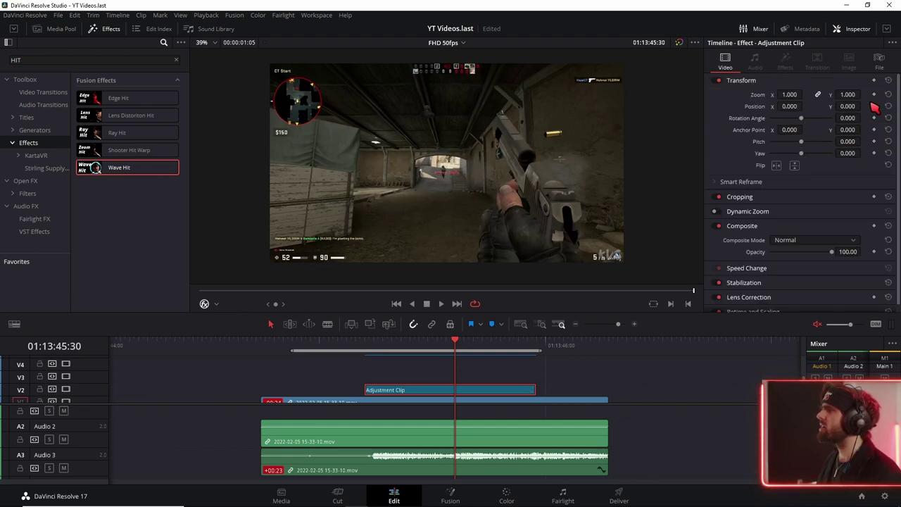
drag(131, 98, 387, 389)
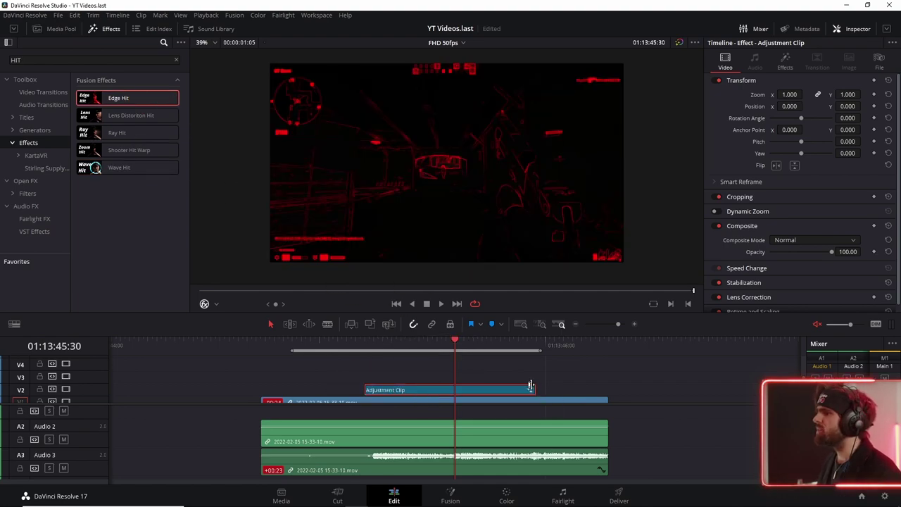
Step: Trim the adjustment clip shorter and keep Edge Hit's mode on Grayscale Edges
drag(531, 386, 454, 389)
click(785, 62)
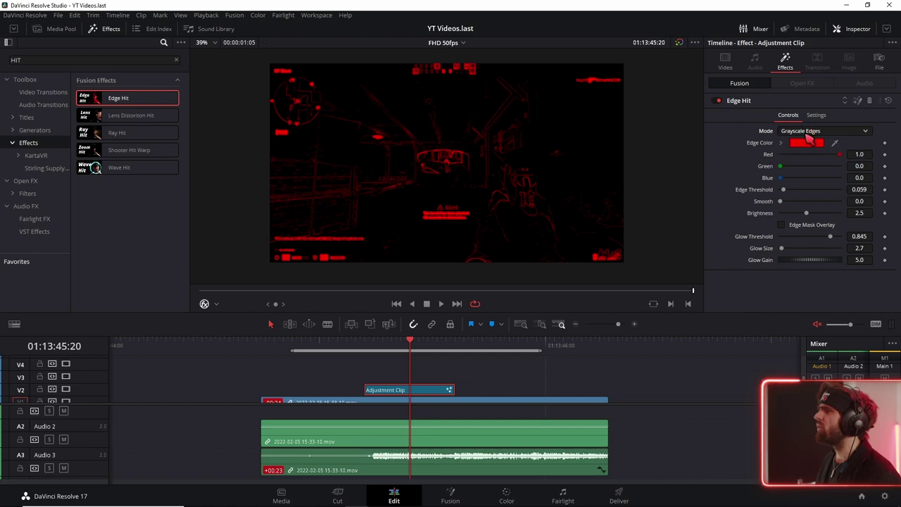
click(807, 134)
click(800, 143)
click(805, 134)
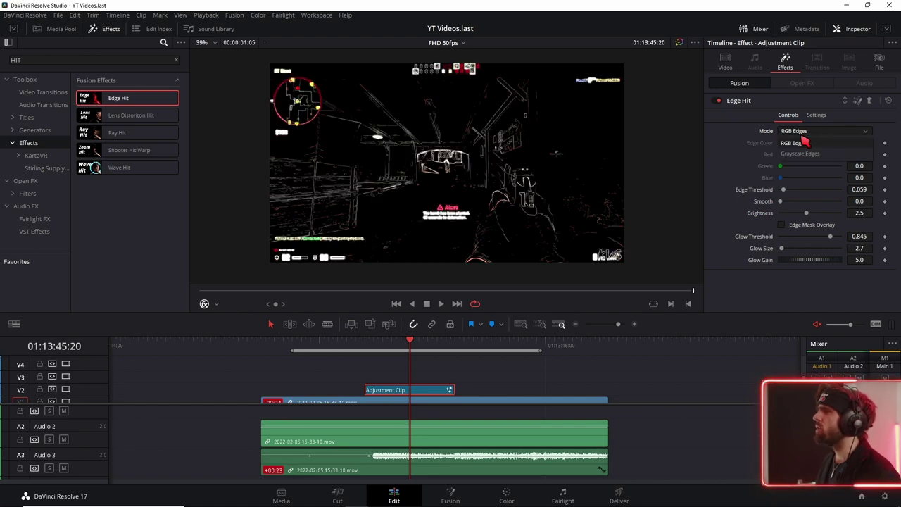
click(803, 154)
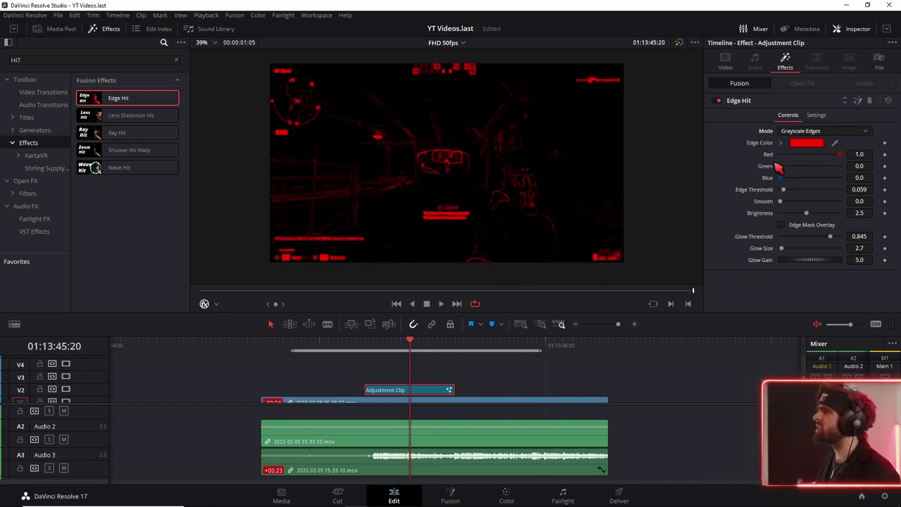
Step: Raise the edge colour's Green and set Red to 0, then preview the green edges
mouse_move(781, 167)
mouse_down()
mouse_move(830, 171)
mouse_move(780, 155)
mouse_up()
click(364, 345)
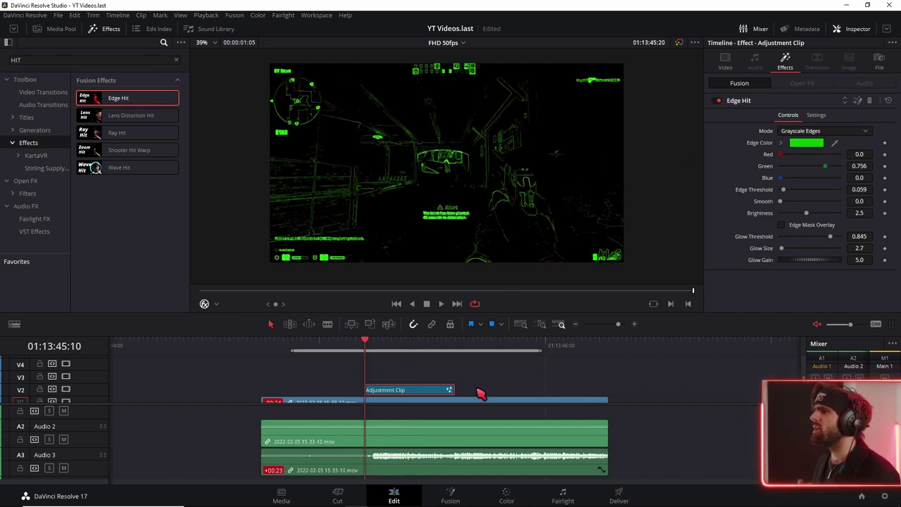
drag(388, 345, 352, 354)
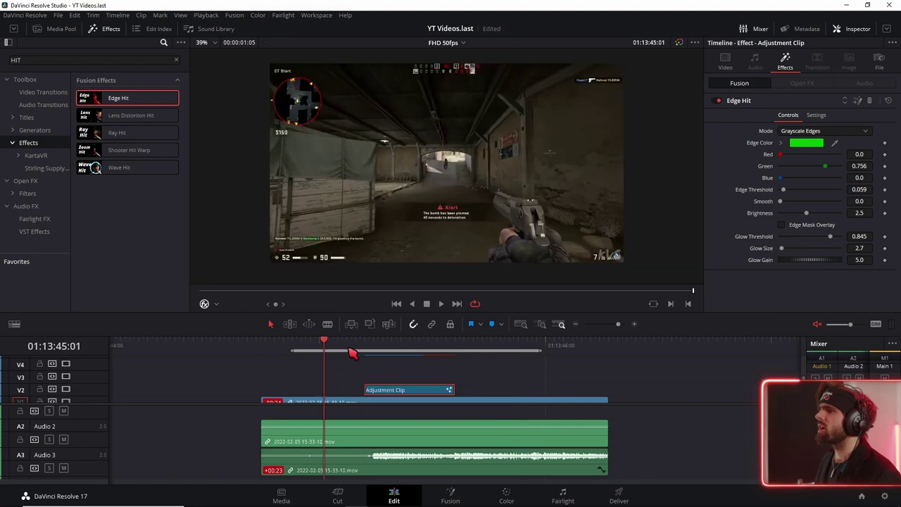
key(space)
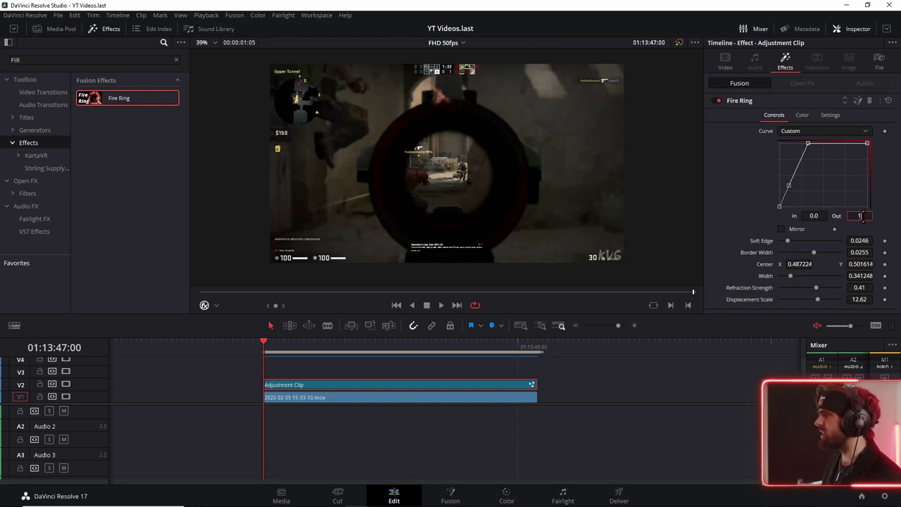
Step: Set the Fire Ring curve Out to 1.0 and shift its centre slightly right and down
key(Tab)
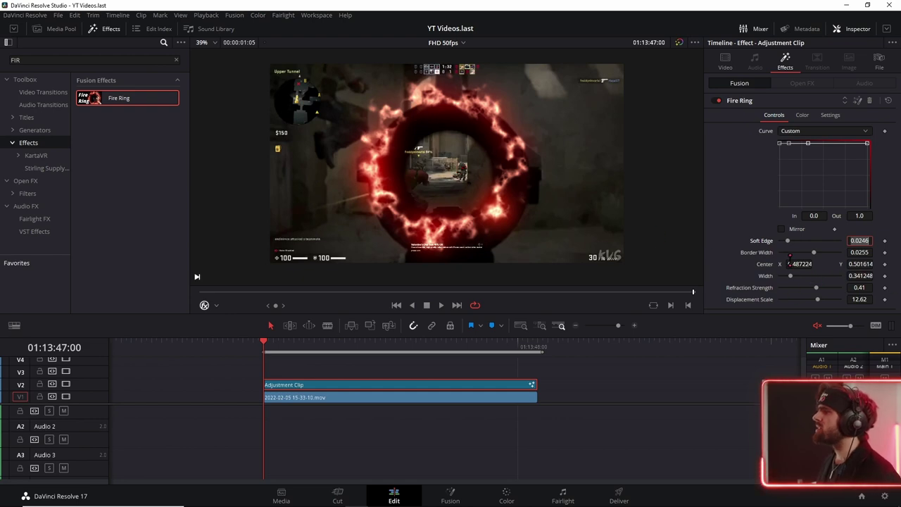
drag(790, 263, 793, 258)
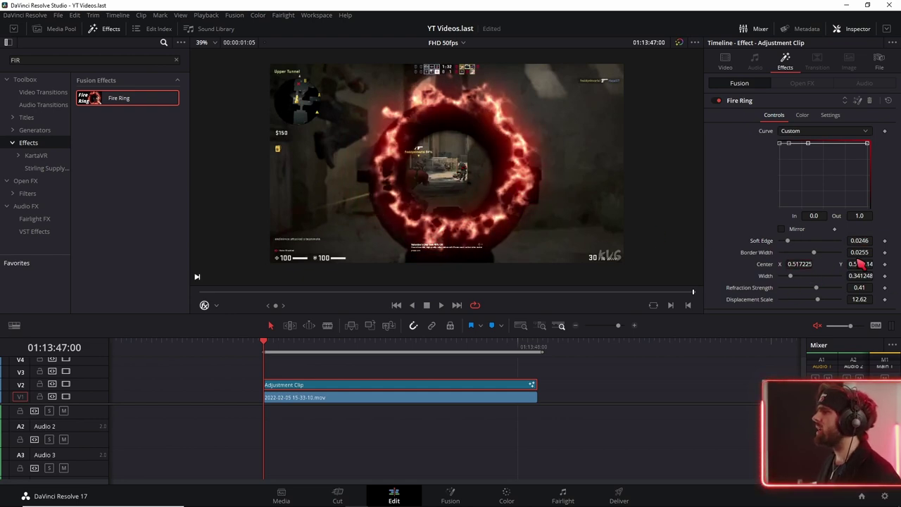
drag(863, 263, 855, 264)
drag(790, 275, 793, 282)
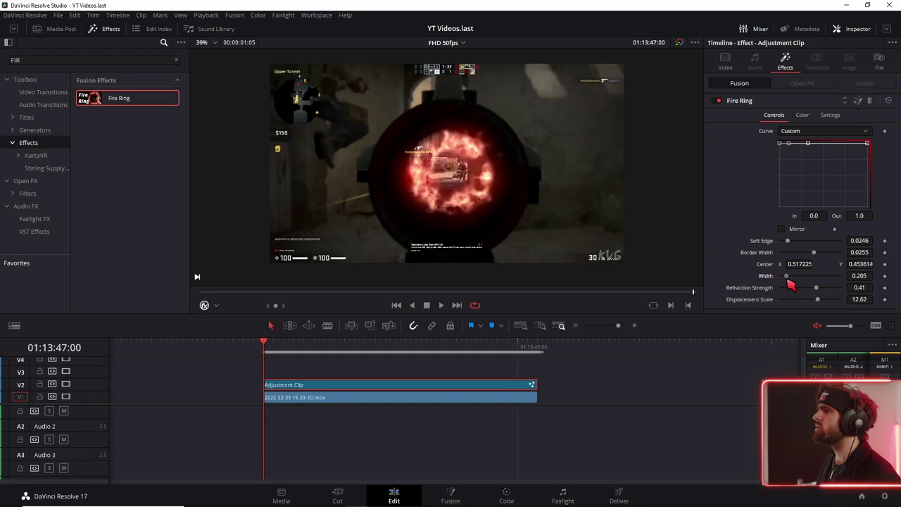
Step: Change the Fire Ring gradient stop colour to bright green
click(803, 117)
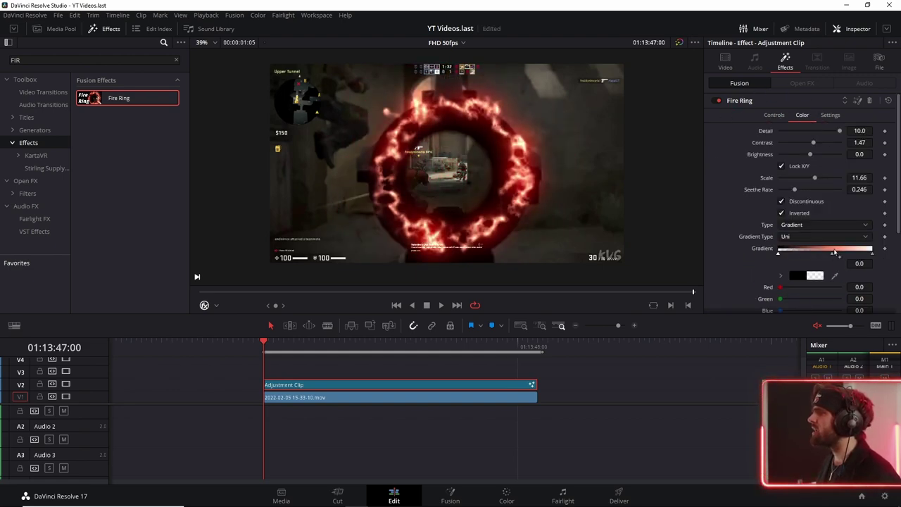
click(834, 253)
scroll(733, 266, down, 2)
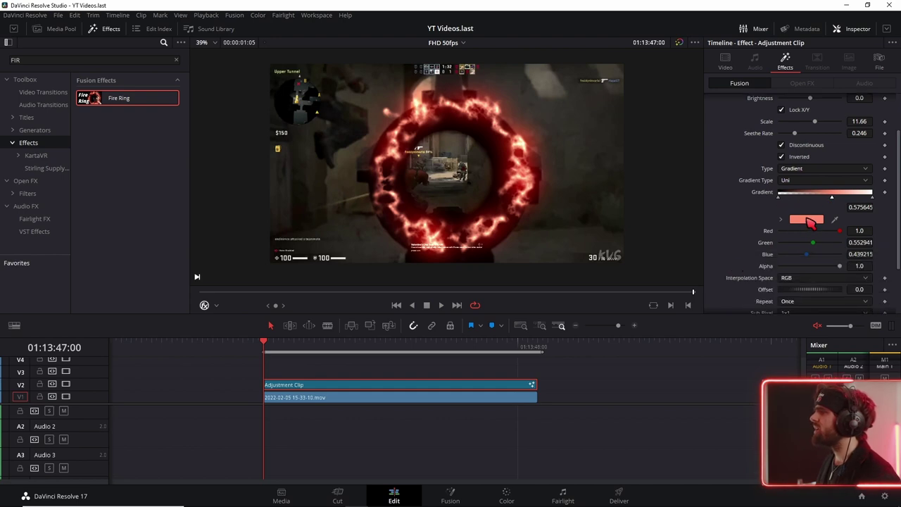
click(810, 220)
click(511, 193)
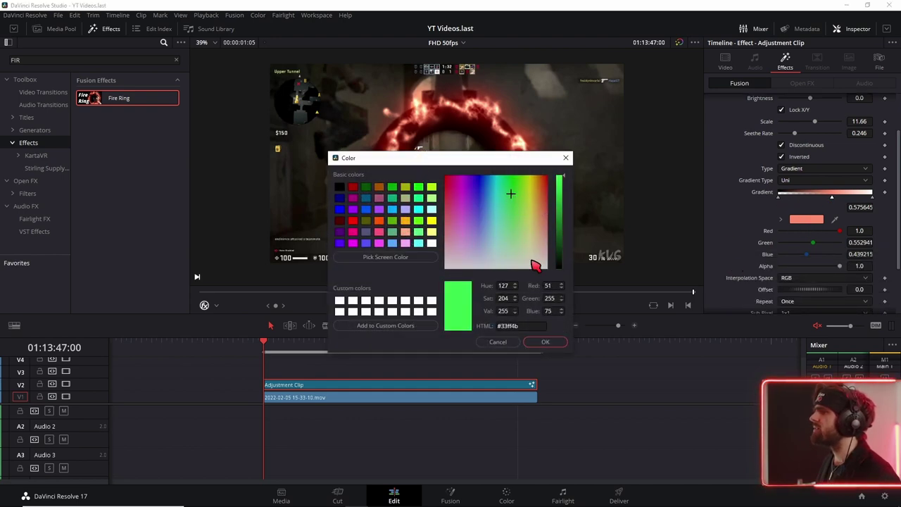
click(546, 343)
Step: Search effects for 'FLA' and drag Color Flash onto the adjustment clip
triple_click(42, 60)
text(FLA)
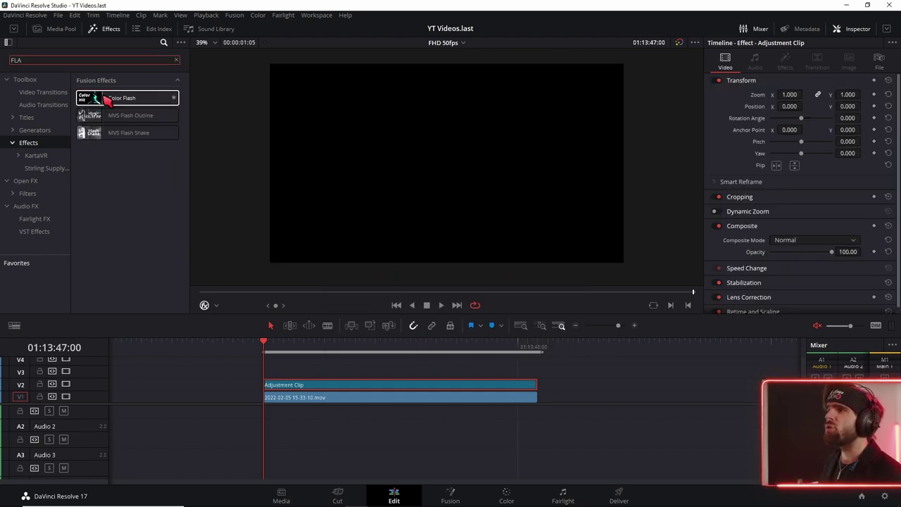
drag(107, 100, 340, 385)
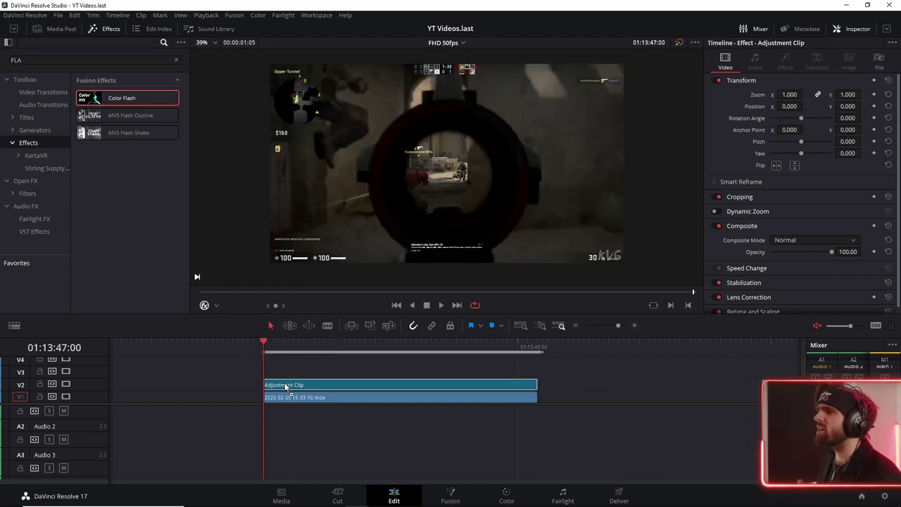